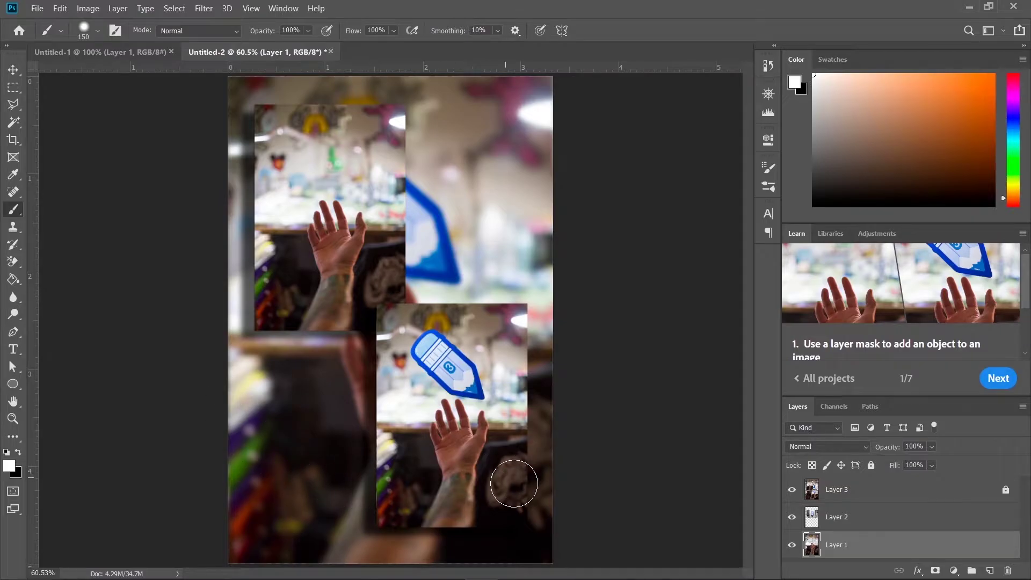
Continue to tutorial step 2 and add a layer mask to Layer 2
left_click(999, 379)
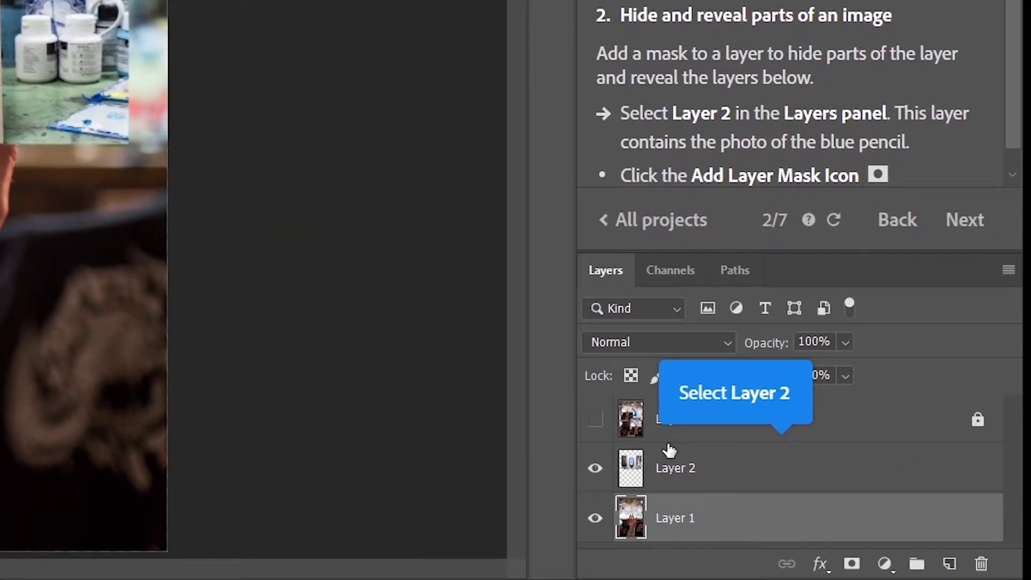
left_click(752, 479)
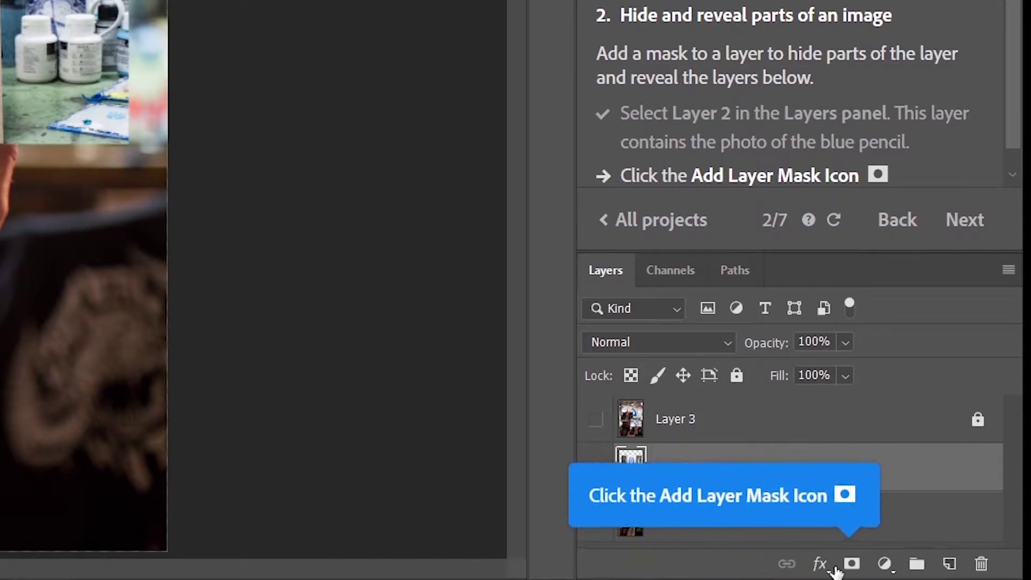
left_click(863, 563)
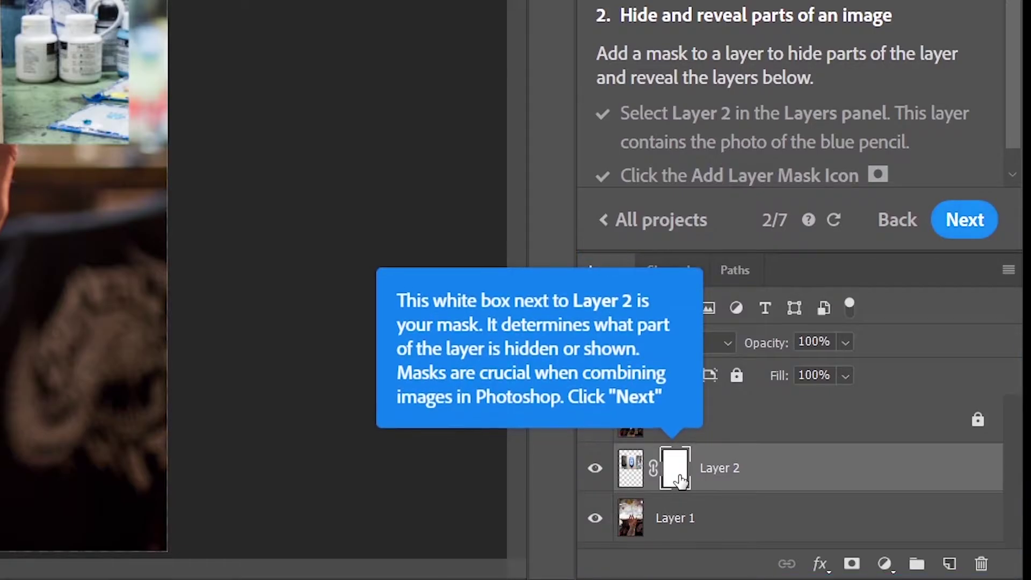
Continue to the Edit the mask tutorial step and activate Layer 2's mask with the Brush tool
left_click(962, 218)
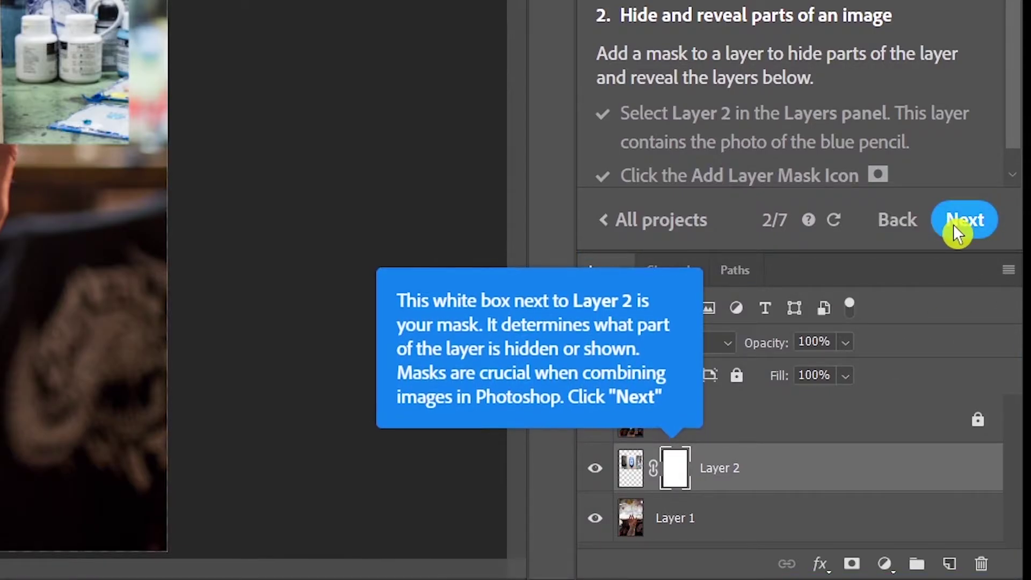
left_click(959, 223)
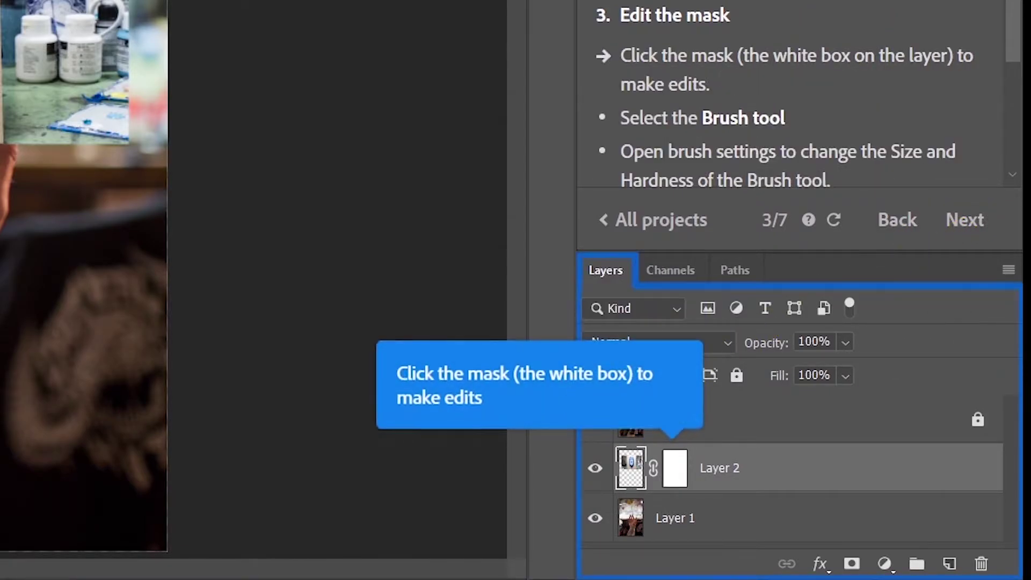
left_click(678, 470)
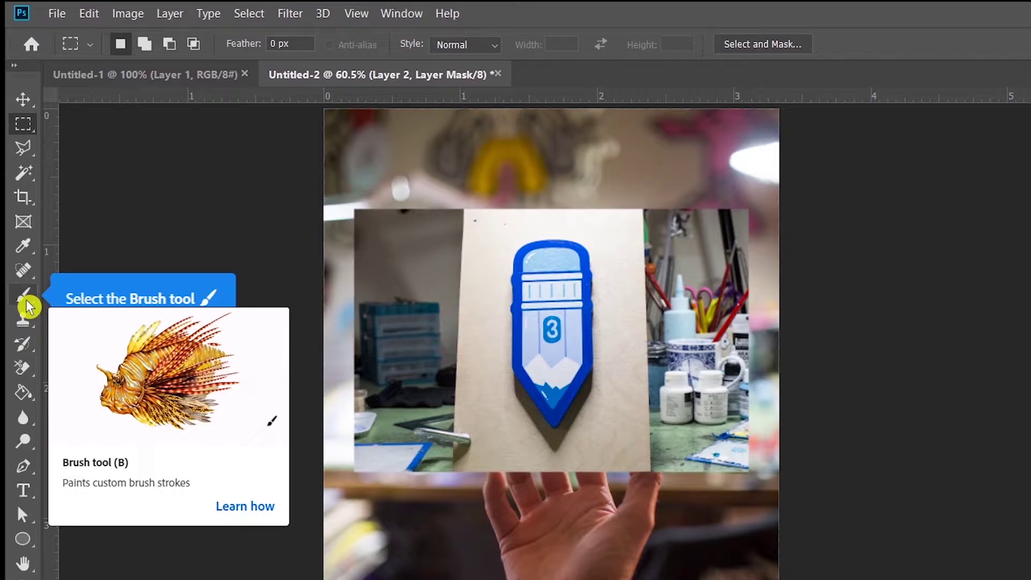
left_click(29, 307)
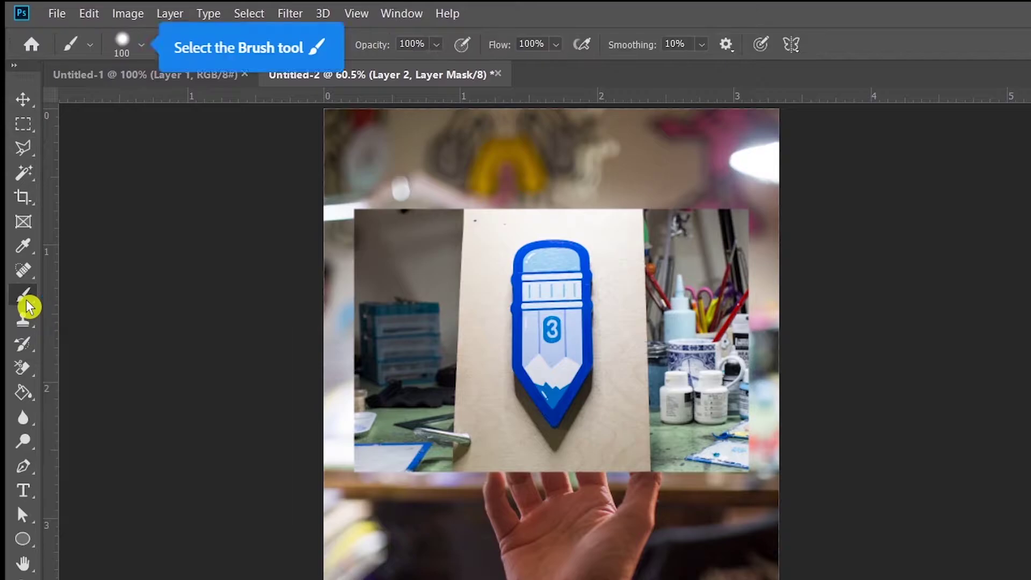
Set the brush size to 150 px with 50% hardness
left_click(141, 54)
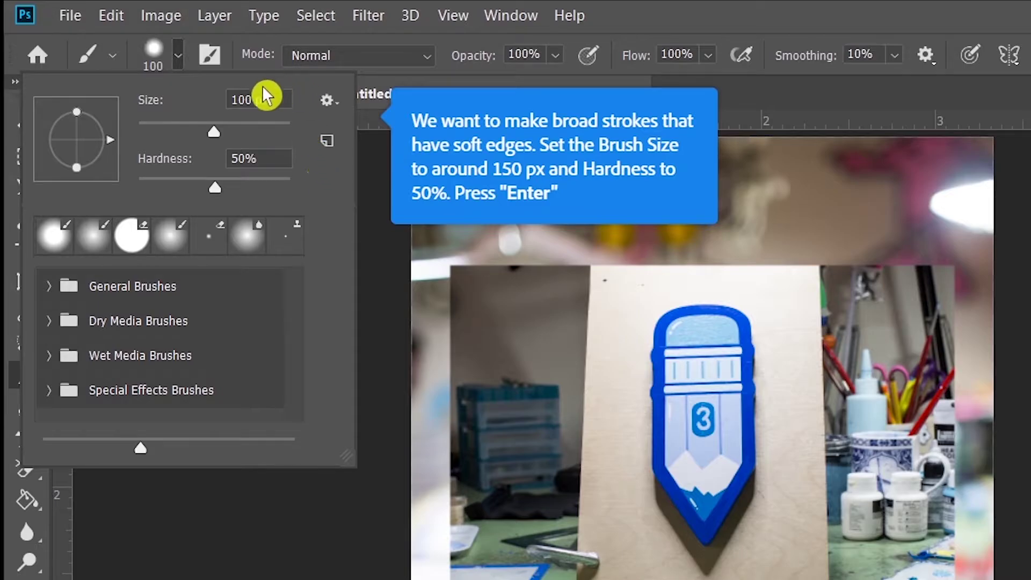
double_click(248, 100)
type("150")
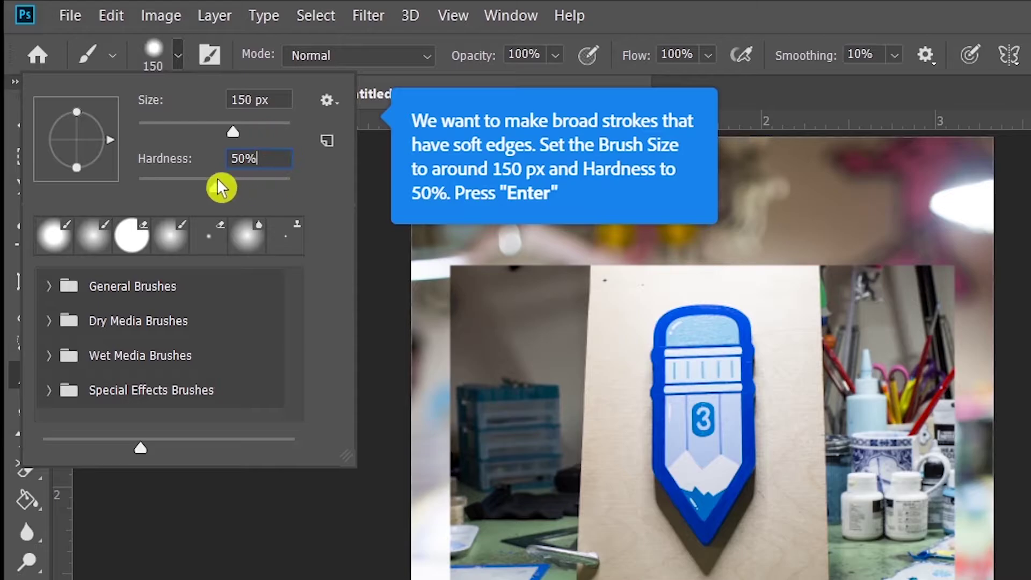
key("Return")
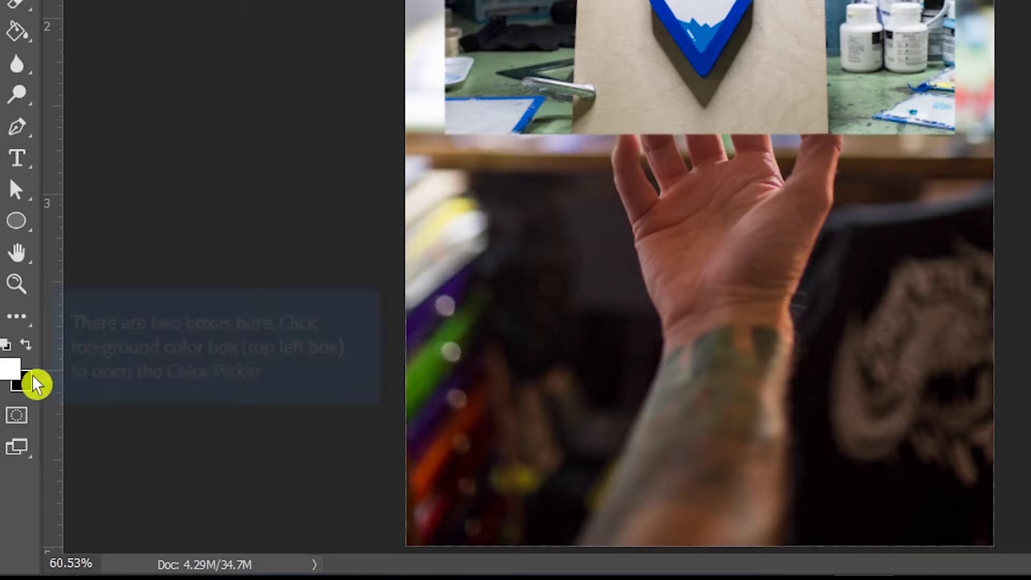
Set the foreground color to black (000000)
left_click(17, 374)
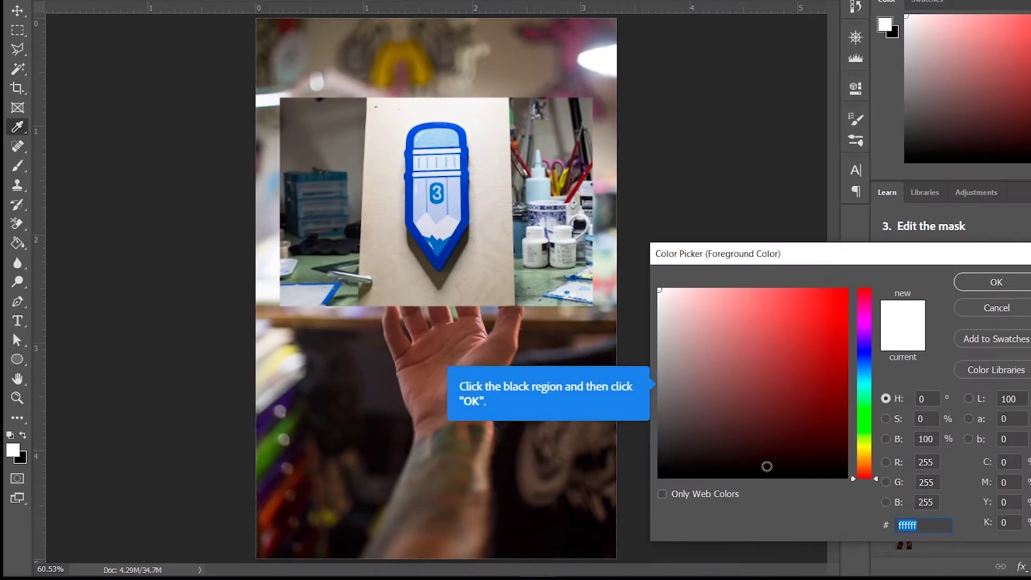
left_click(847, 477)
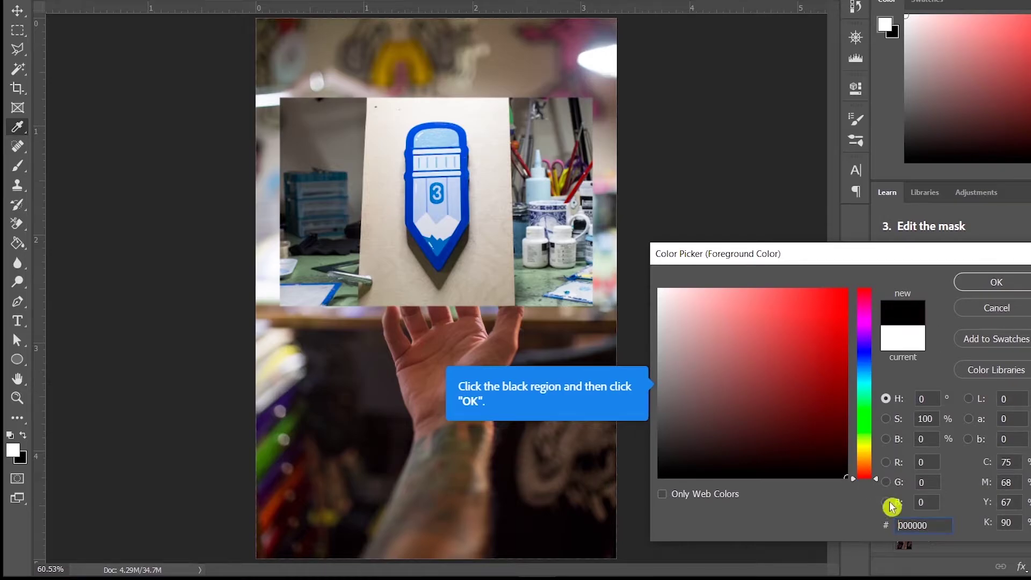
left_click(996, 283)
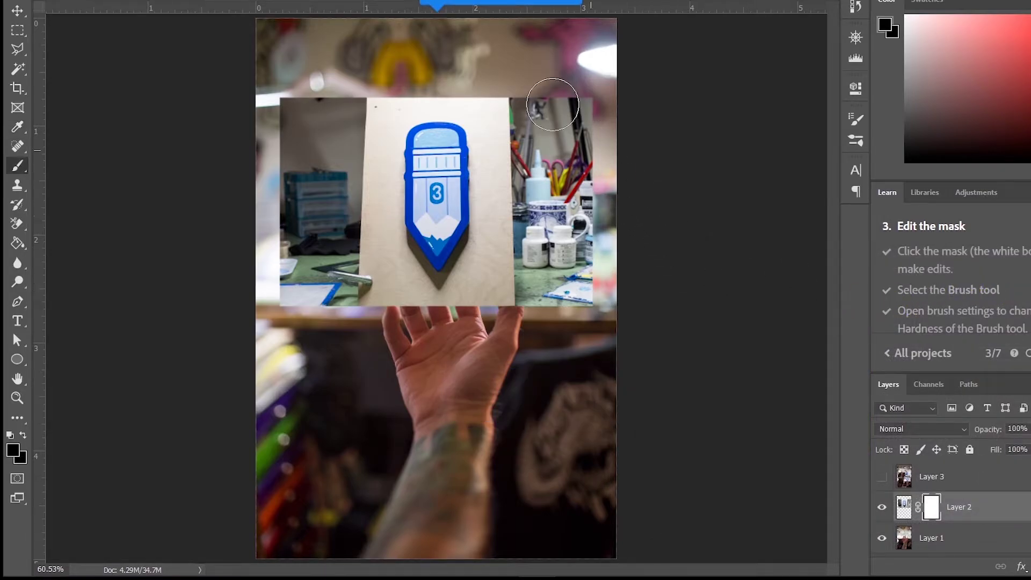
mouse_move(361, 94)
left_mouse_down()
mouse_move(339, 299)
mouse_move(347, 338)
mouse_move(364, 326)
mouse_move(315, 241)
mouse_move(294, 109)
mouse_move(319, 99)
mouse_move(323, 215)
mouse_move(312, 179)
mouse_move(287, 320)
mouse_move(305, 267)
mouse_move(356, 315)
mouse_move(355, 267)
mouse_move(390, 102)
left_mouse_up()
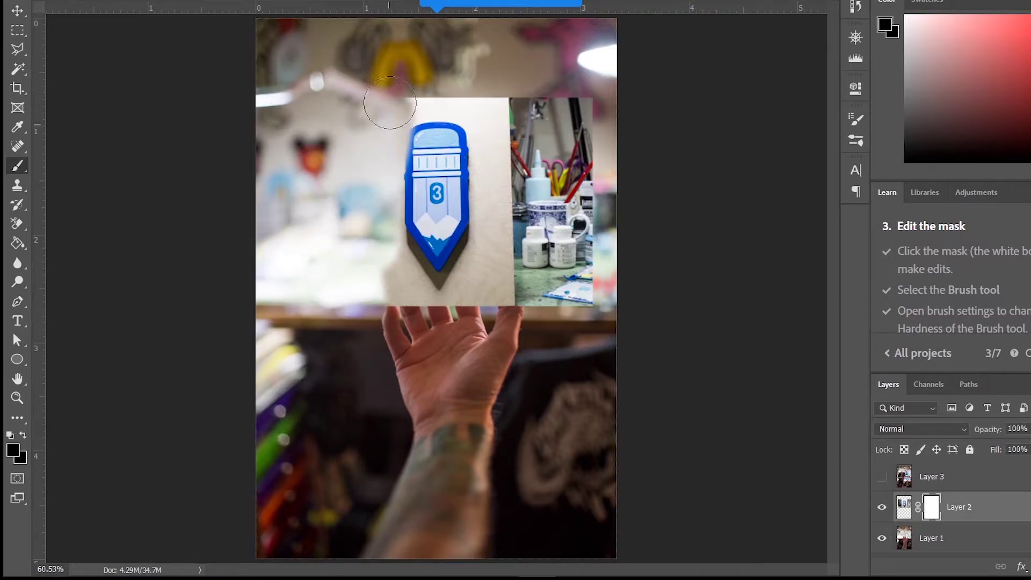
left_click(65, 0)
left_click(80, 0)
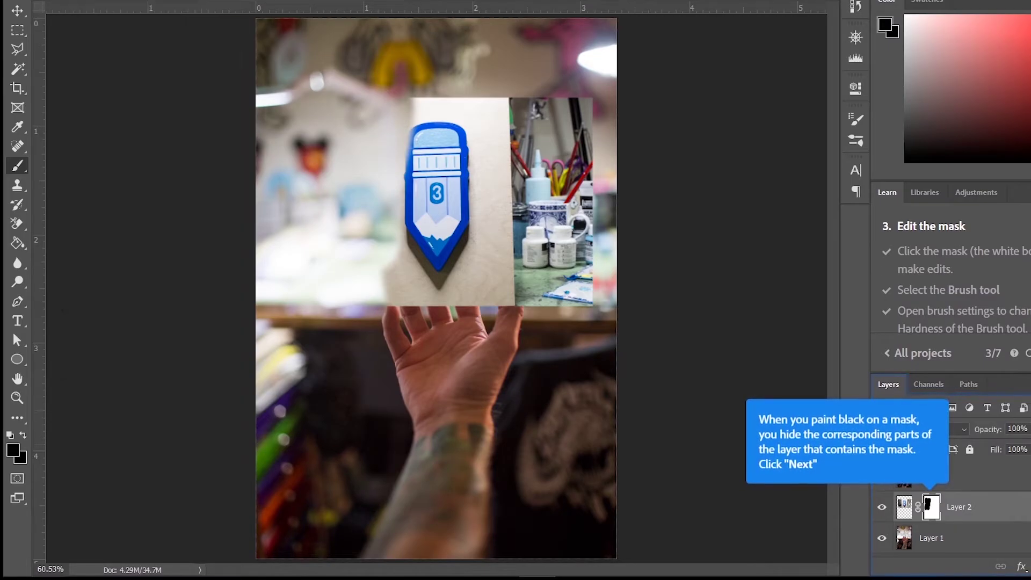
Paint black on Layer 2's mask all around the blue pencil to hide its photo background
mouse_move(368, 121)
left_mouse_down()
mouse_move(315, 301)
mouse_move(293, 338)
mouse_move(286, 73)
mouse_move(311, 228)
mouse_move(295, 272)
mouse_move(337, 98)
mouse_move(367, 319)
mouse_move(361, 89)
left_mouse_up()
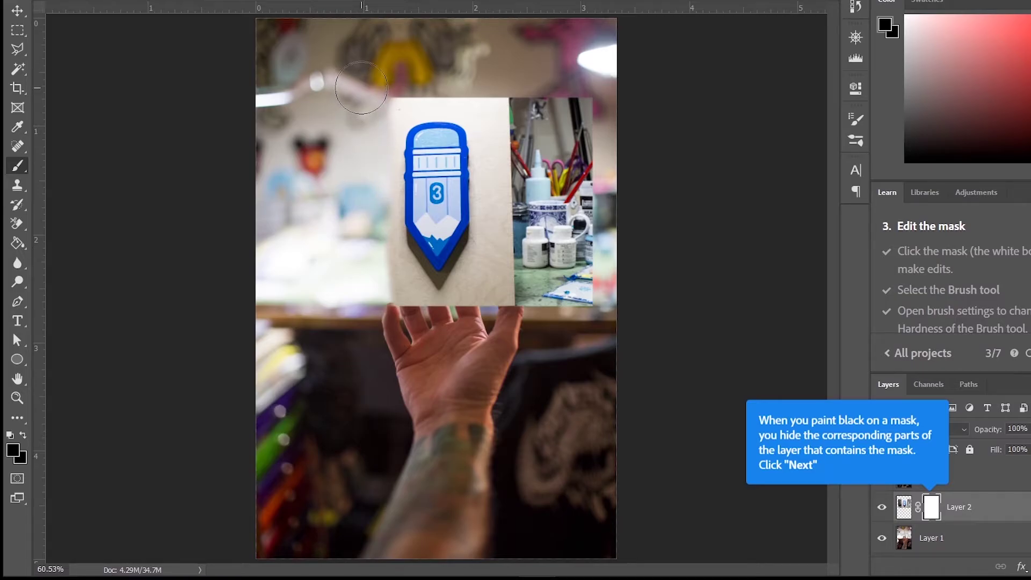
left_click_drag(370, 227, 381, 321)
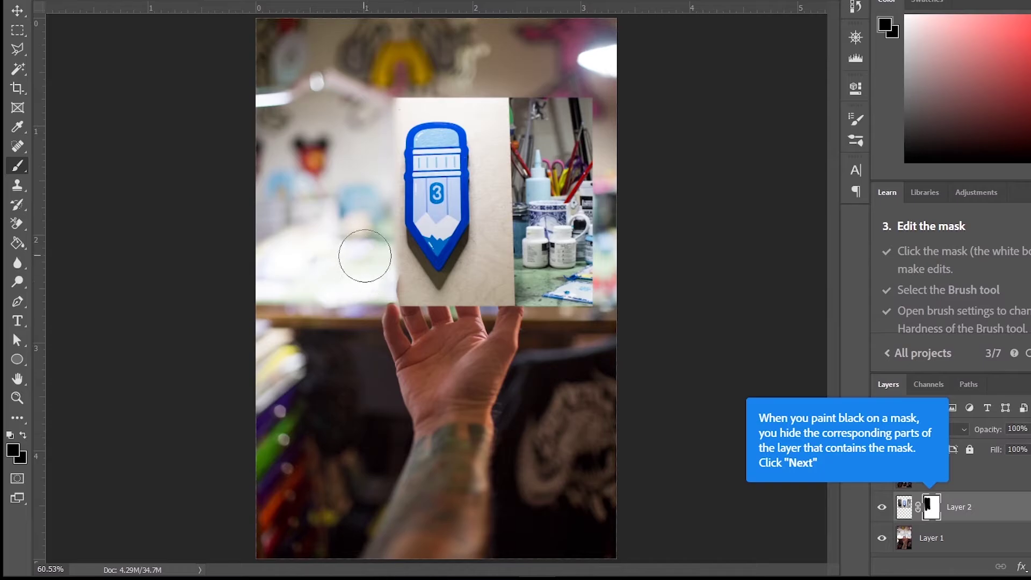
left_click_drag(365, 256, 415, 321)
left_click_drag(525, 219, 454, 326)
left_click(505, 92)
mouse_move(511, 112)
left_mouse_down()
mouse_move(502, 255)
mouse_move(523, 278)
mouse_move(552, 201)
mouse_move(586, 258)
mouse_move(589, 329)
left_mouse_up()
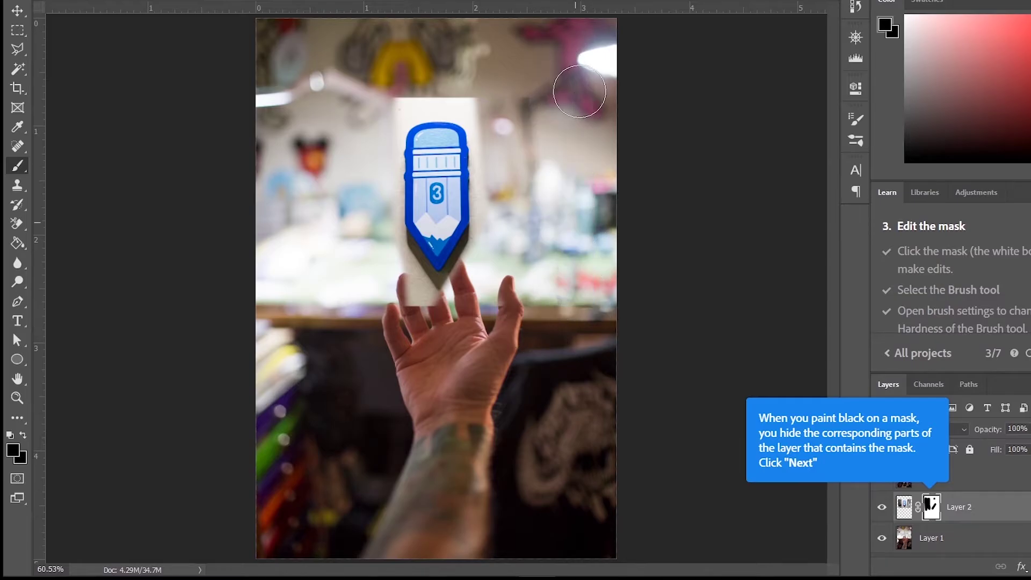
mouse_move(518, 82)
left_mouse_down()
mouse_move(491, 93)
mouse_move(463, 76)
mouse_move(379, 85)
left_mouse_up()
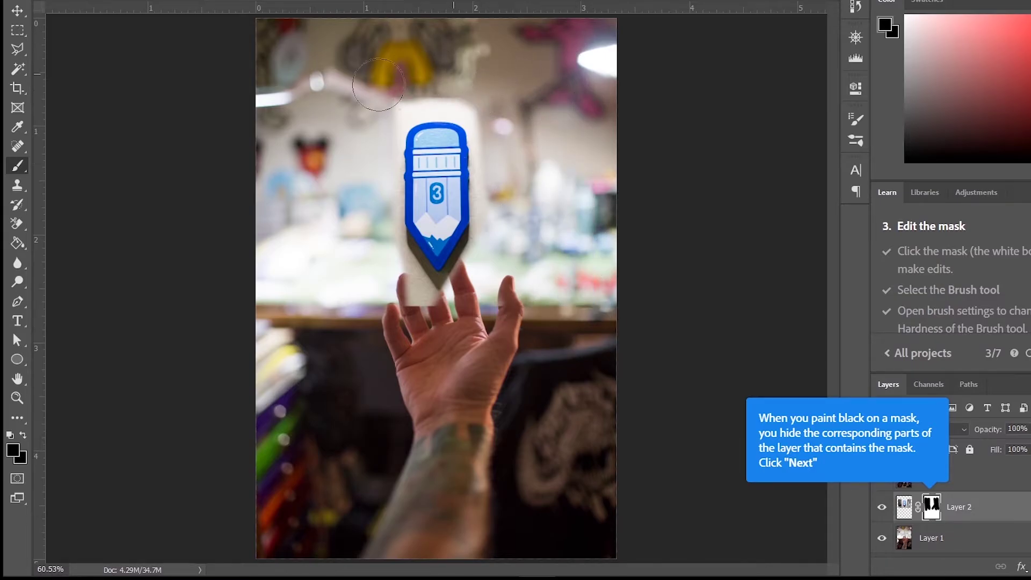
mouse_move(374, 119)
left_mouse_down()
mouse_move(419, 84)
mouse_move(492, 102)
mouse_move(466, 92)
mouse_move(398, 98)
left_mouse_up()
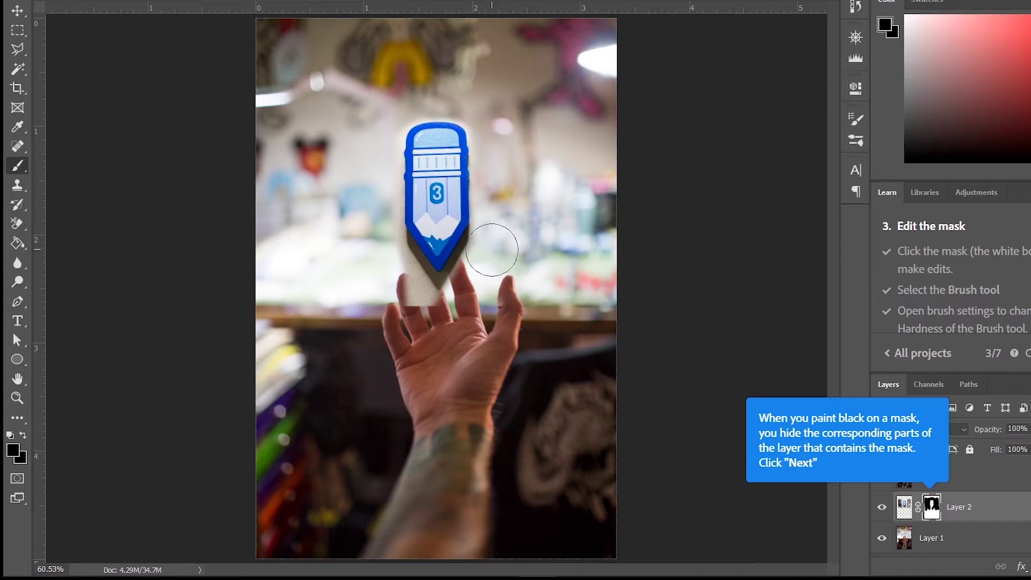
mouse_move(467, 290)
left_mouse_down()
mouse_move(436, 333)
mouse_move(390, 298)
mouse_move(358, 251)
mouse_move(376, 234)
mouse_move(448, 319)
mouse_move(430, 340)
left_mouse_up()
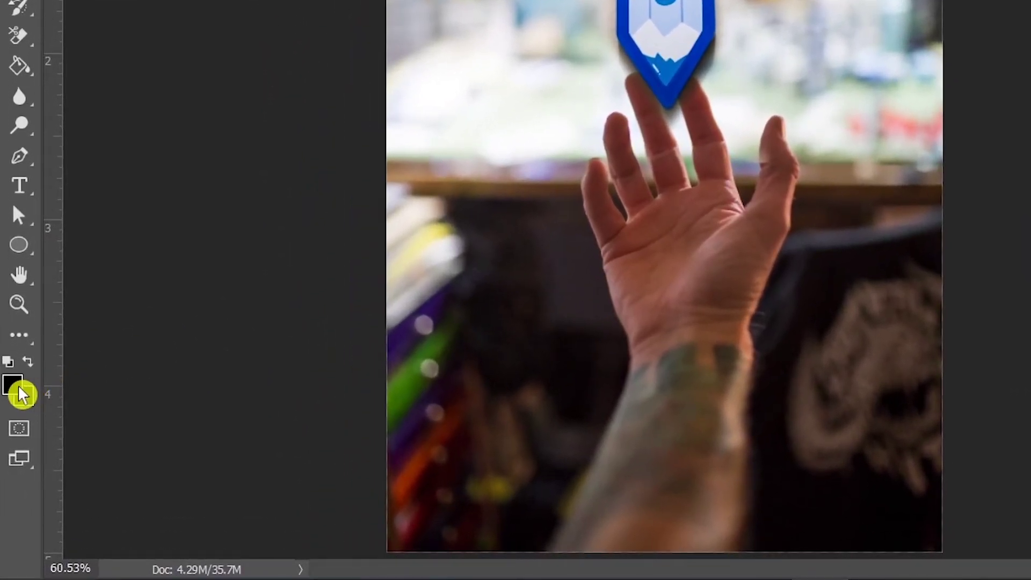
Set the foreground color to white (ffffff) and paint the mask to reveal the photo background on both sides of the pencil
left_click(16, 391)
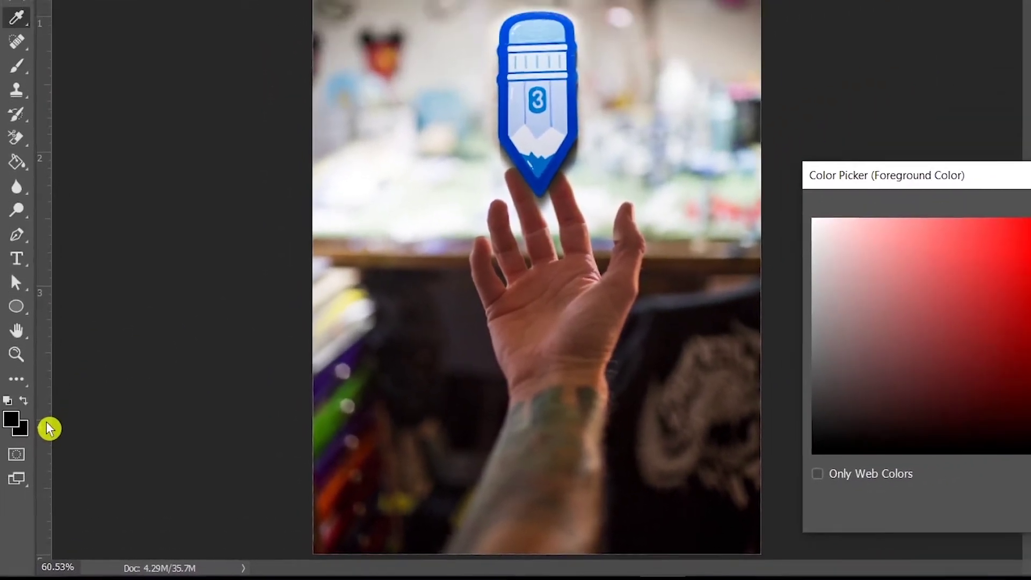
type("ffffff")
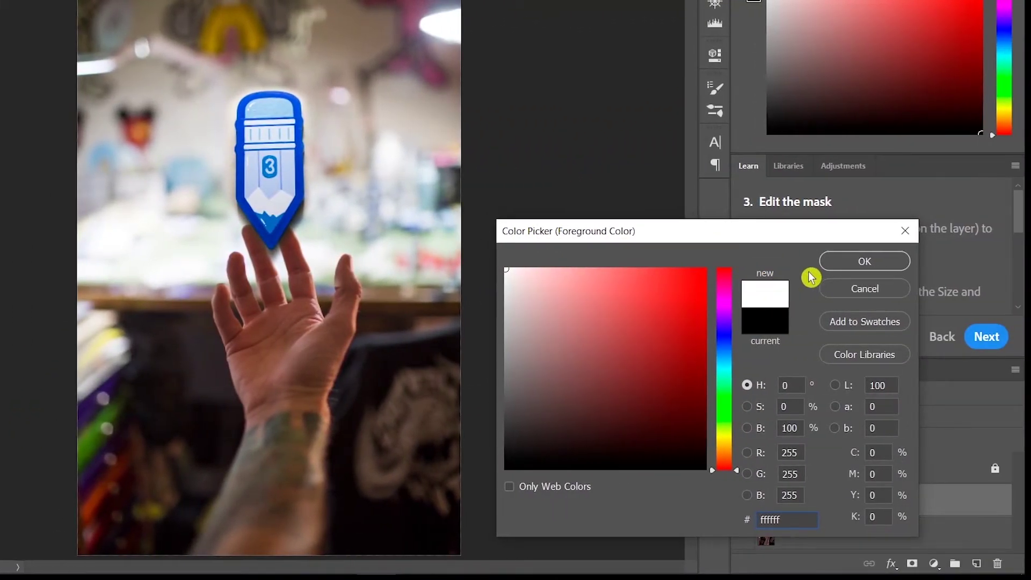
left_click(856, 261)
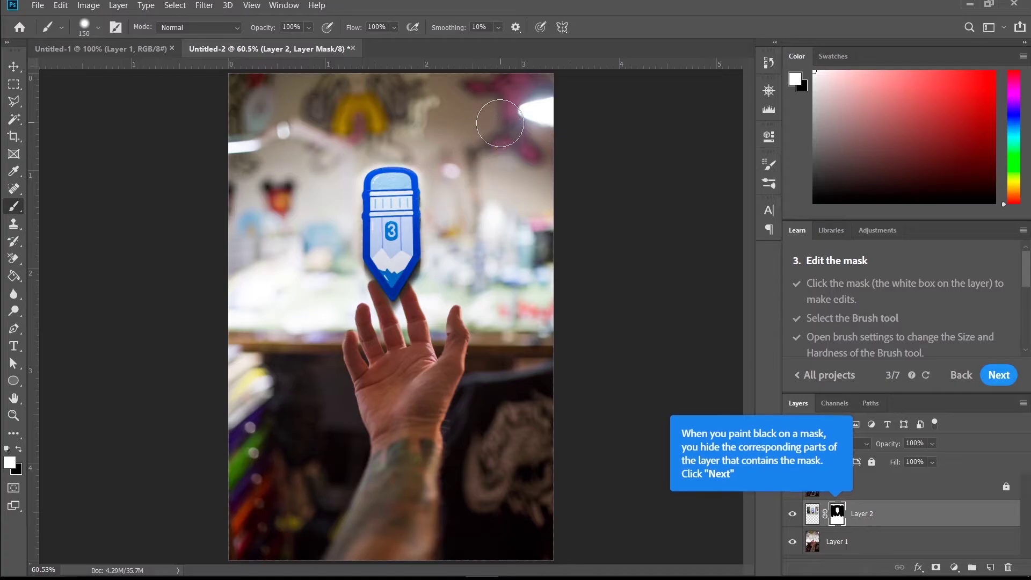
mouse_move(521, 146)
left_mouse_down()
mouse_move(531, 337)
mouse_move(496, 151)
mouse_move(455, 345)
mouse_move(464, 138)
mouse_move(468, 230)
mouse_move(549, 325)
left_mouse_up()
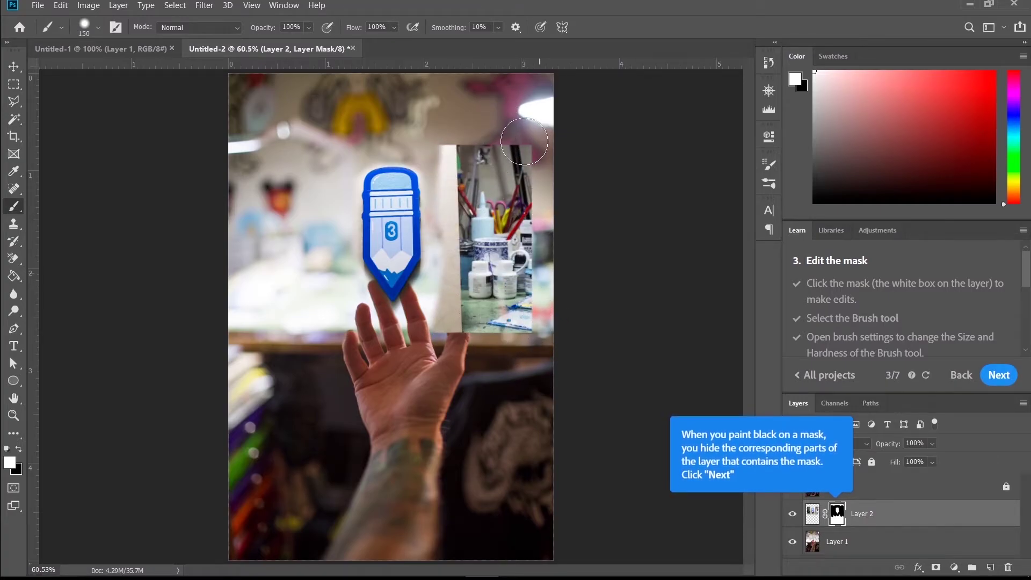
mouse_move(342, 115)
left_mouse_down()
mouse_move(287, 136)
mouse_move(272, 294)
mouse_move(279, 318)
mouse_move(296, 167)
mouse_move(315, 182)
mouse_move(314, 344)
mouse_move(254, 141)
mouse_move(271, 271)
mouse_move(294, 343)
left_mouse_up()
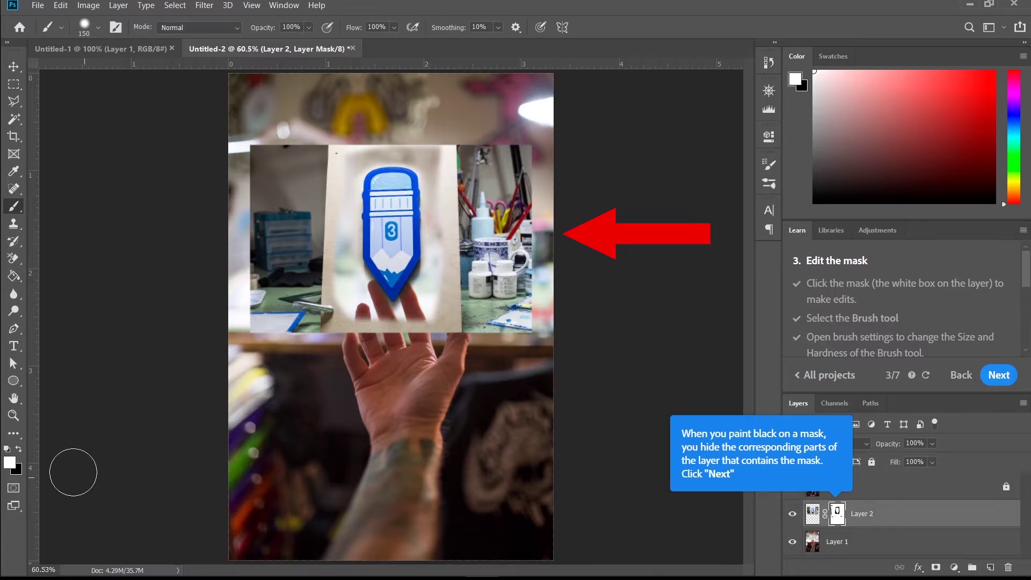
Switch the foreground color back to black and paint out the revealed photo background around the pencil on the mask
left_click(14, 467)
left_click_drag(691, 443, 800, 530)
left_click(898, 313)
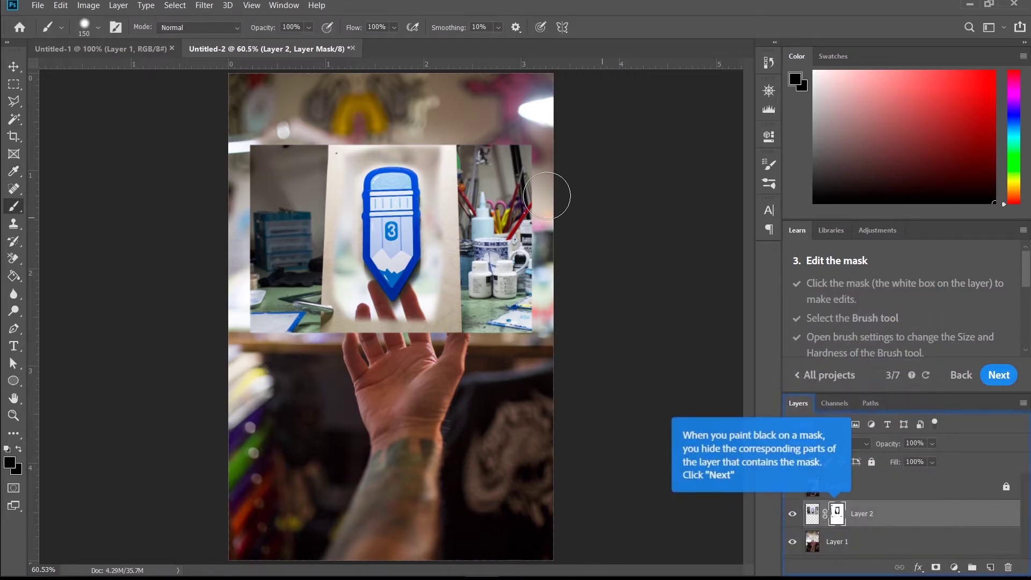
mouse_move(482, 278)
left_mouse_down()
mouse_move(473, 146)
mouse_move(518, 187)
mouse_move(535, 365)
mouse_move(507, 253)
mouse_move(476, 295)
mouse_move(507, 185)
left_mouse_up()
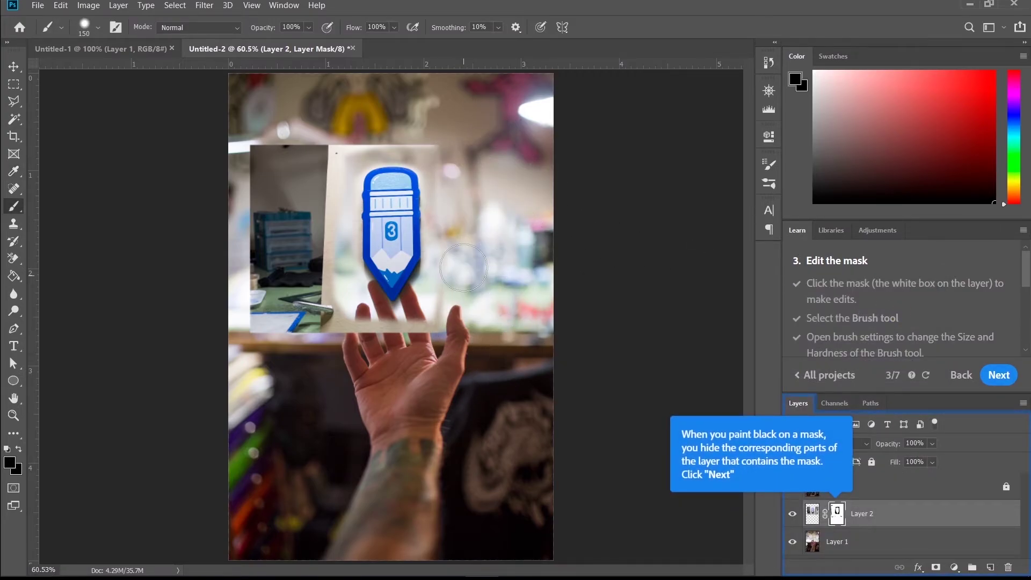
mouse_move(464, 268)
left_mouse_down()
mouse_move(417, 341)
mouse_move(261, 321)
mouse_move(255, 137)
mouse_move(296, 181)
mouse_move(291, 306)
mouse_move(273, 150)
mouse_move(301, 142)
mouse_move(326, 193)
mouse_move(308, 271)
mouse_move(318, 326)
left_mouse_up()
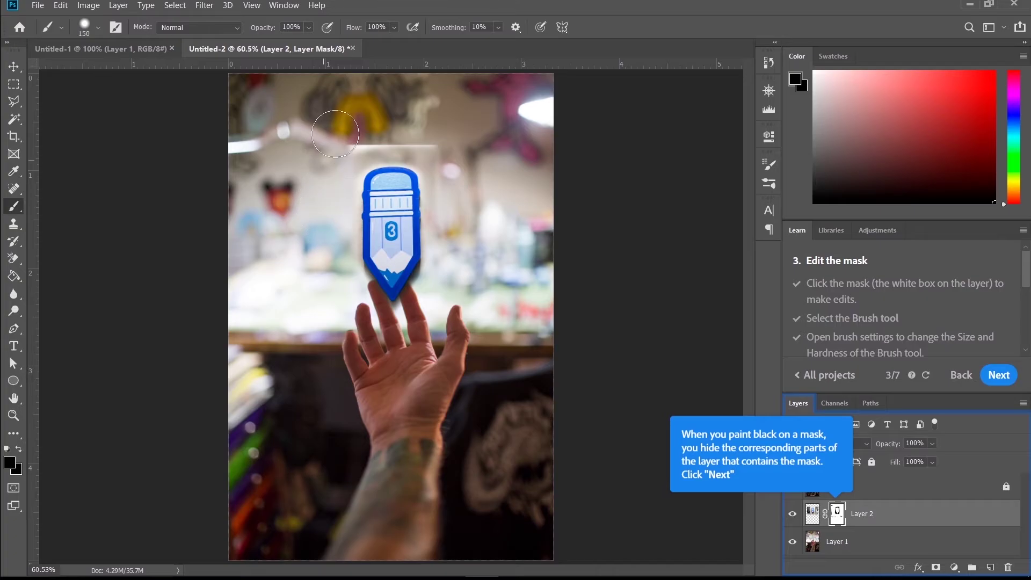
left_click_drag(335, 134, 506, 131)
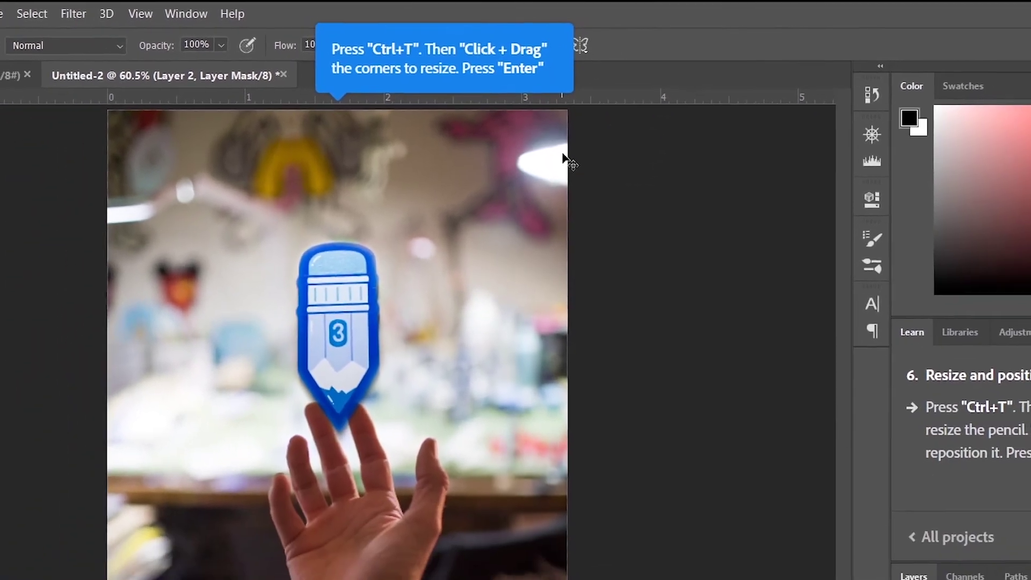
Scale the pencil layer to about 104%, rotate it 24° clockwise and place it over the open palm, completing the tutorial's positioning step
key("ctrl+t")
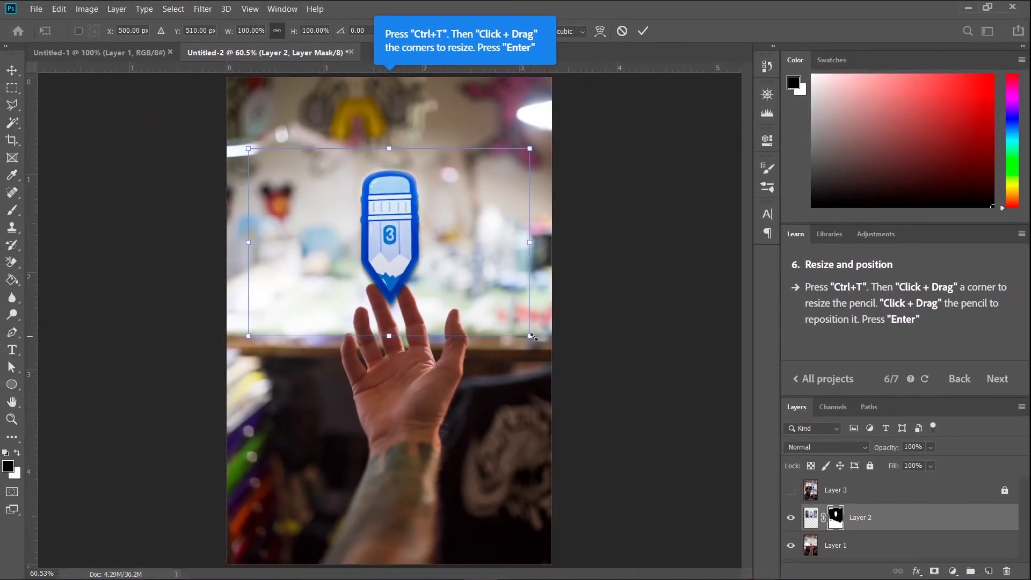
mouse_move(532, 337)
left_mouse_down()
mouse_move(509, 316)
mouse_move(519, 343)
mouse_move(541, 348)
left_mouse_up()
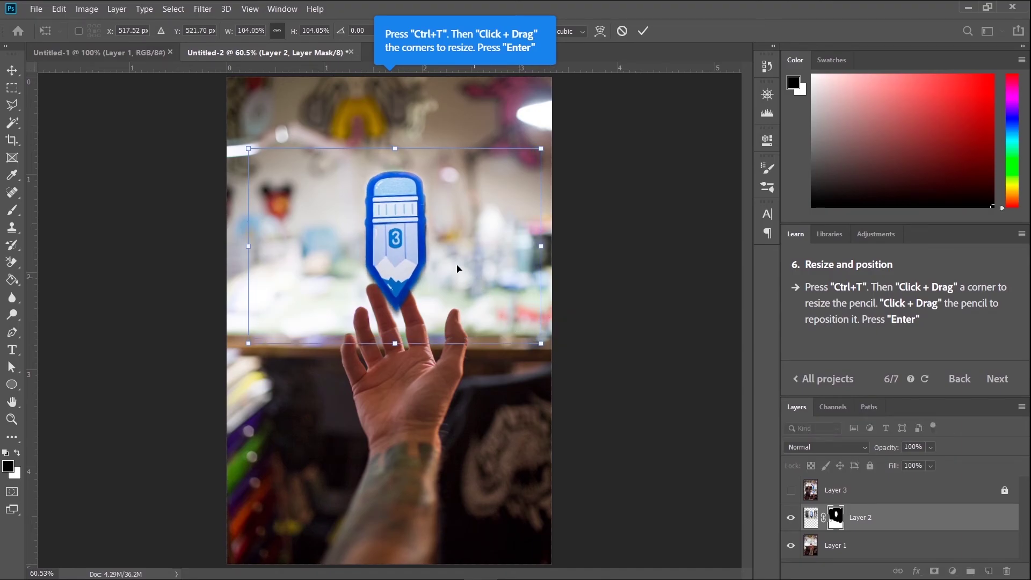
mouse_move(457, 269)
left_mouse_down()
mouse_move(460, 351)
mouse_move(468, 321)
left_mouse_up()
left_click_drag(559, 417, 503, 468)
left_click_drag(418, 292, 409, 295)
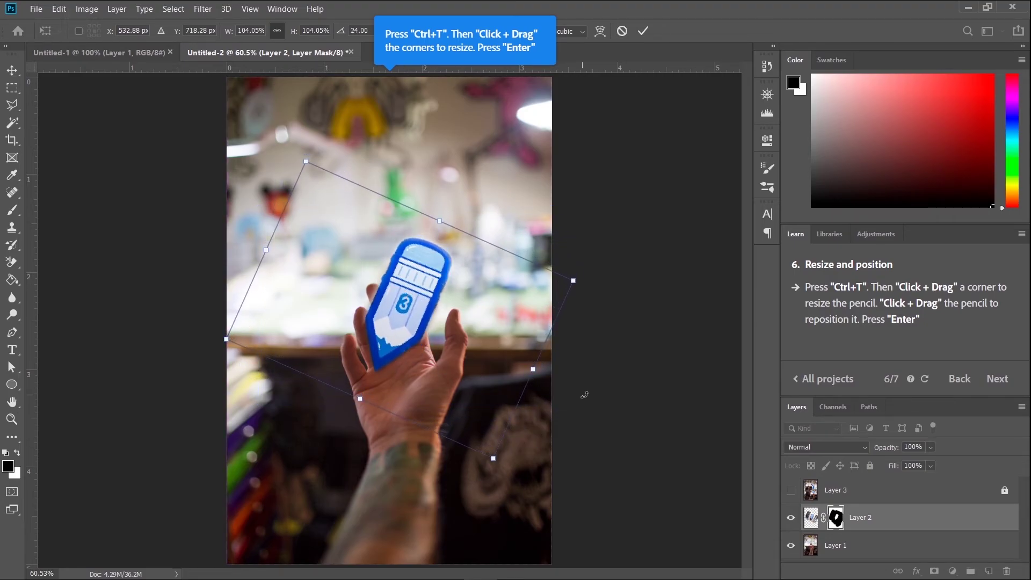
key("Return")
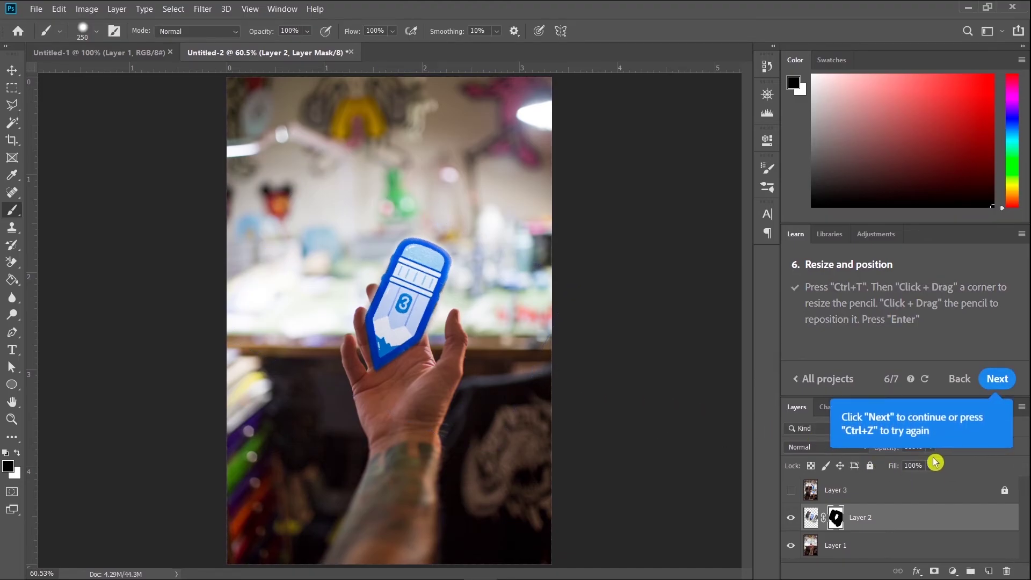
left_click(1004, 379)
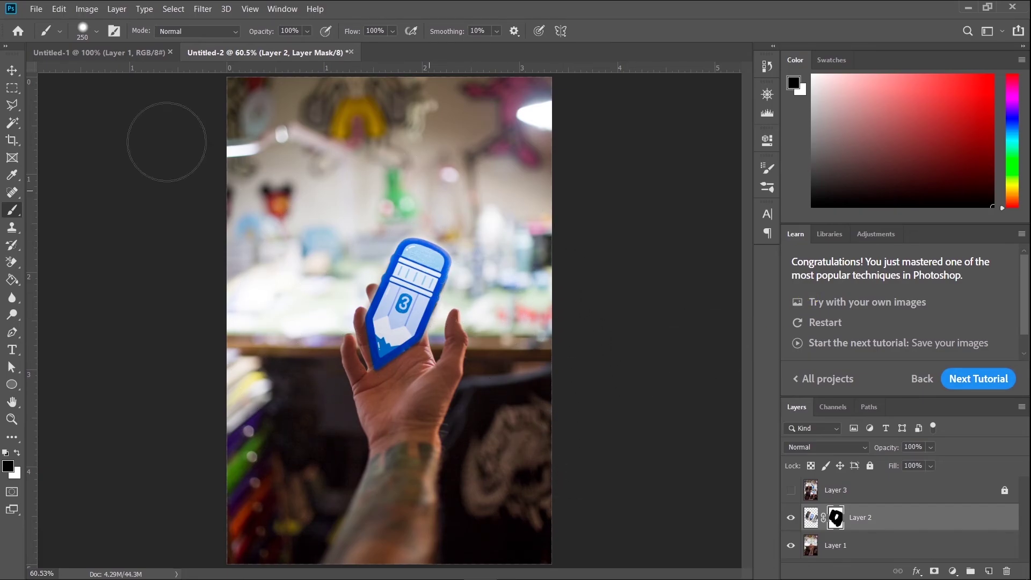
Nudge the pencil slightly upward in the hand with the Move tool and continue to the next tutorial
left_click(13, 74)
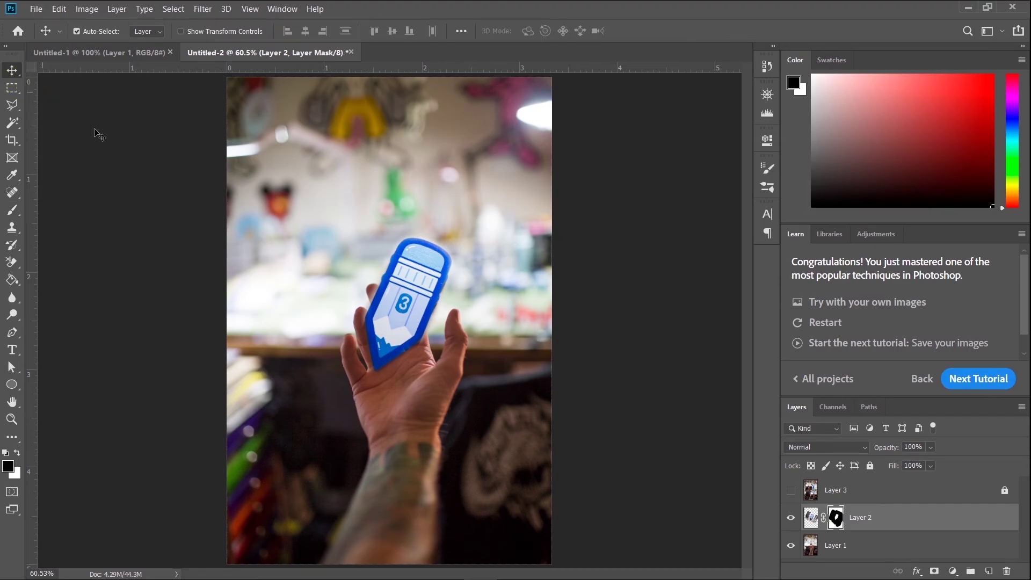
mouse_move(421, 304)
left_mouse_down()
mouse_move(434, 221)
mouse_move(406, 279)
mouse_move(418, 257)
mouse_move(415, 321)
mouse_move(408, 302)
left_mouse_up()
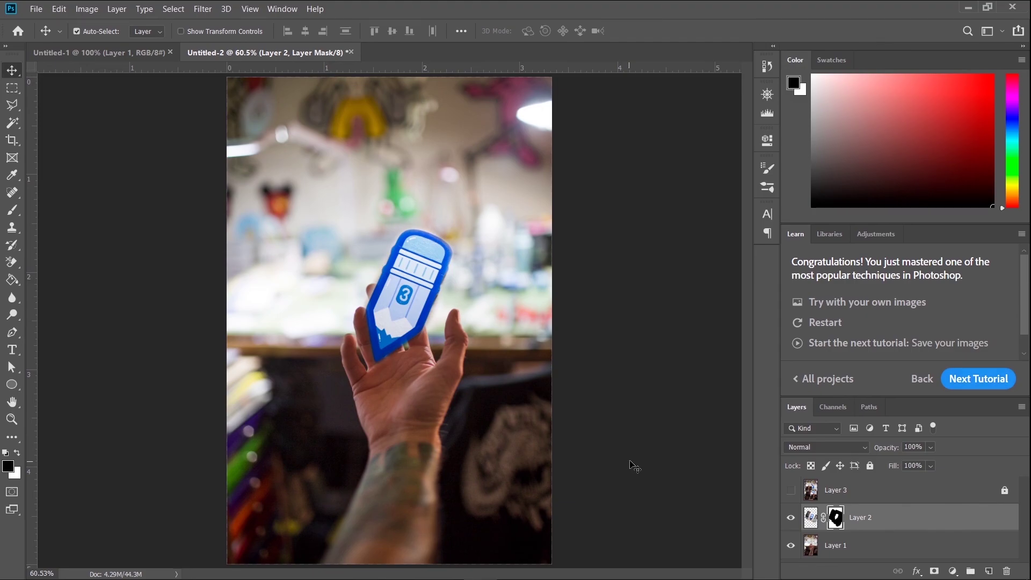
left_click(997, 388)
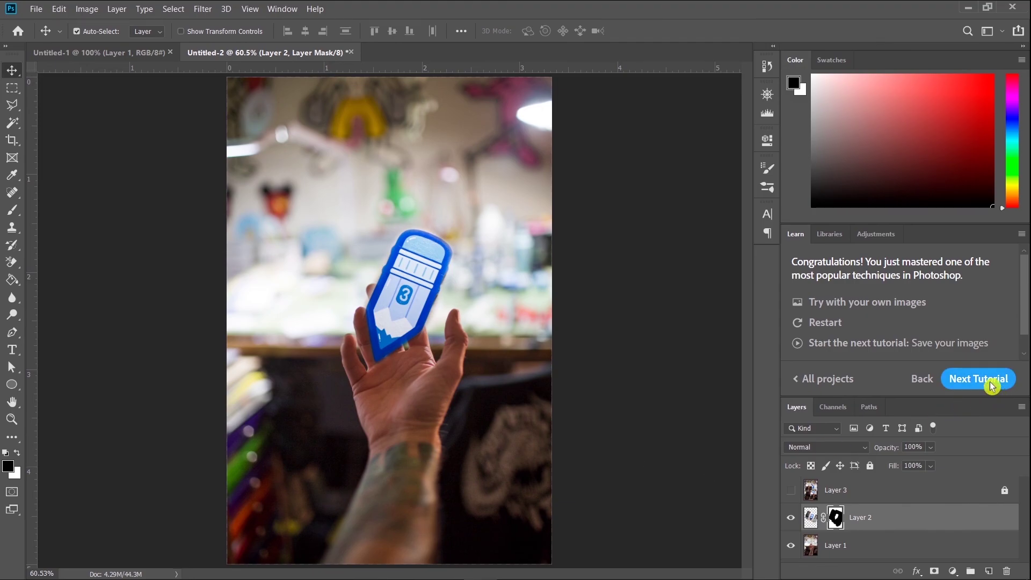